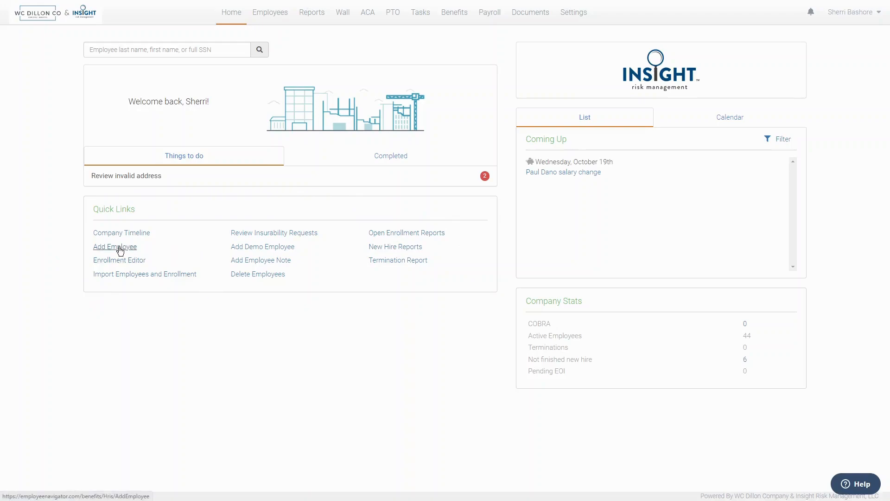
Start the Add an Employee wizard and enter the hire's last name, first name and SSN
left_click(120, 247)
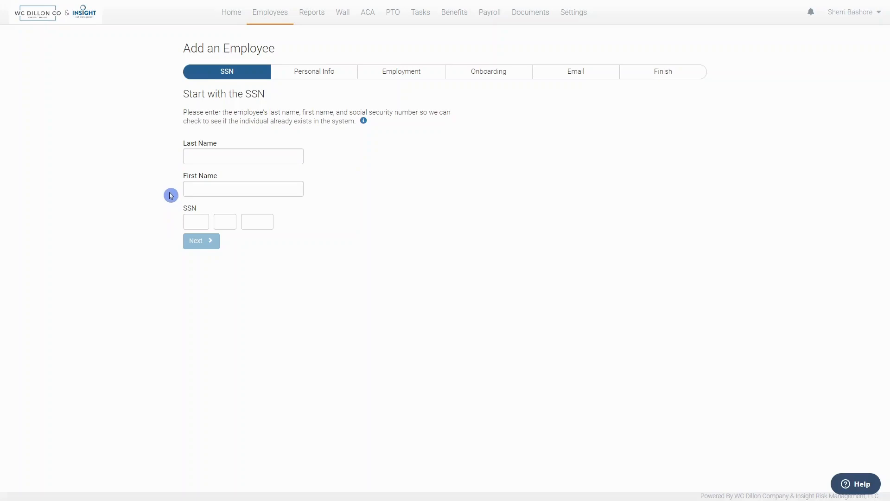
left_click(188, 156)
key("Tab")
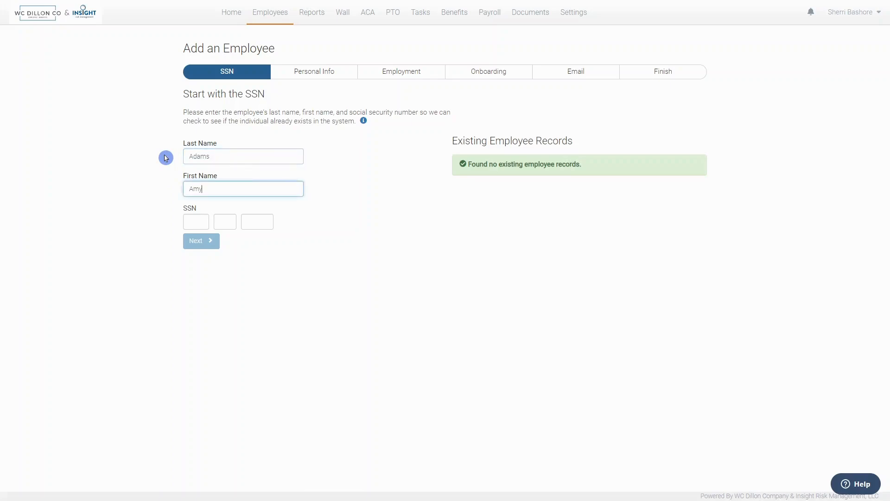
key("Tab")
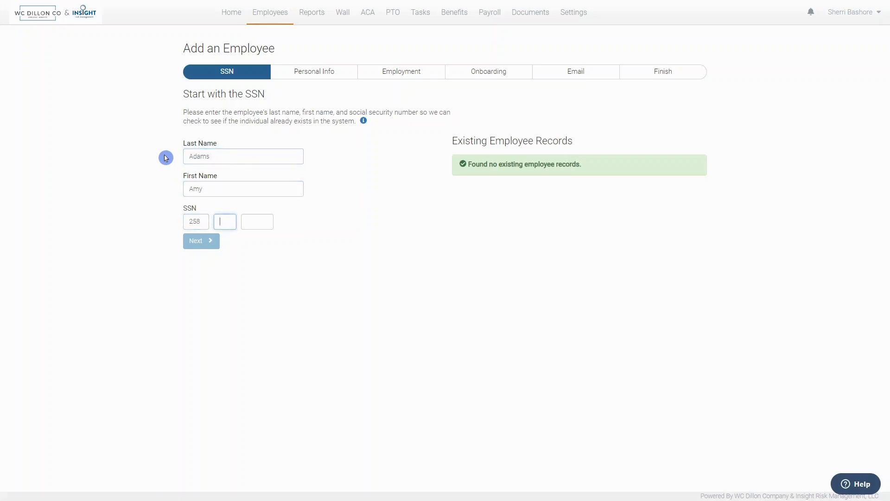
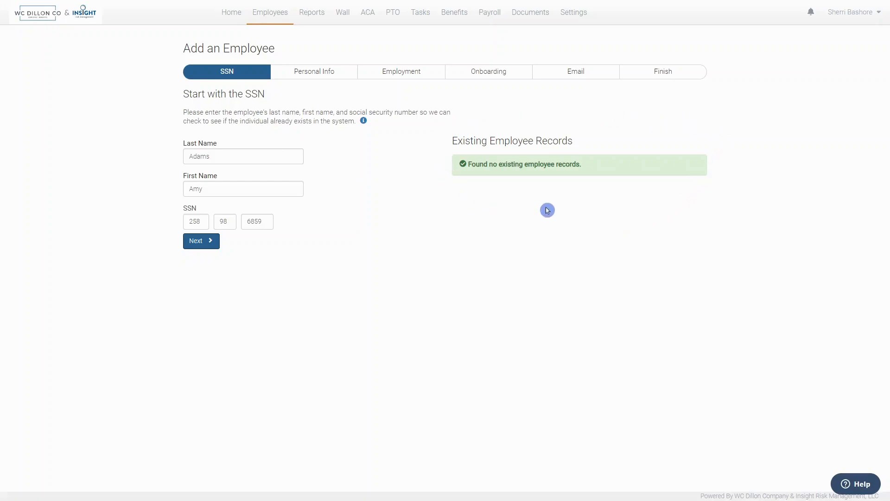
On the personal info step, mark the employee as Female and enter their date of birth
left_click(211, 242)
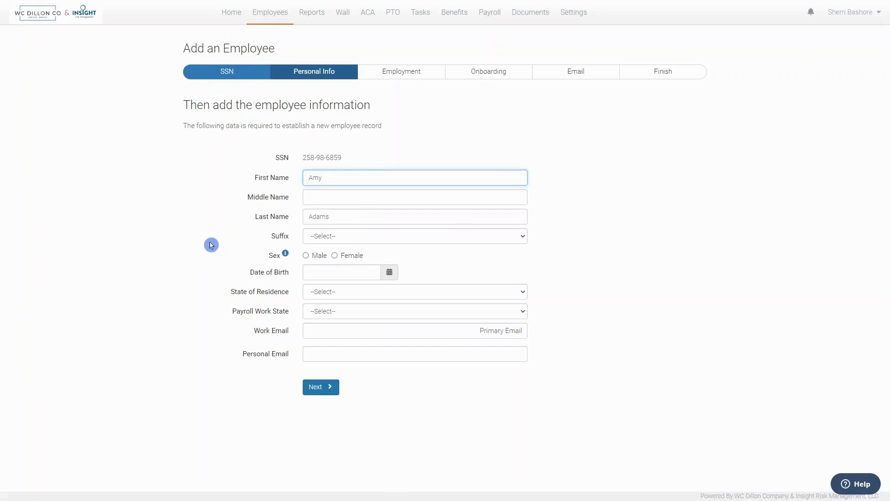
left_click(334, 256)
left_click(335, 268)
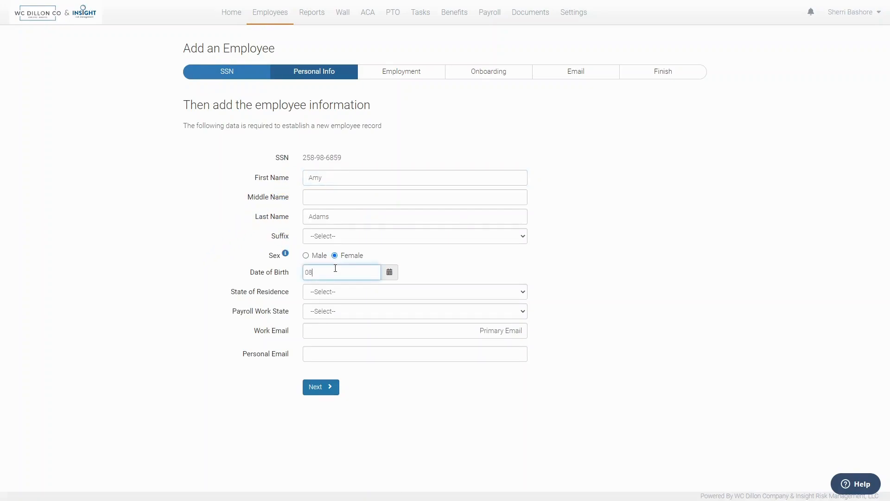
Set residence and payroll work state to Tennessee, enter the work e-mail, and continue
key("Tab")
key("t")
key("Tab")
key("t")
key("Tab")
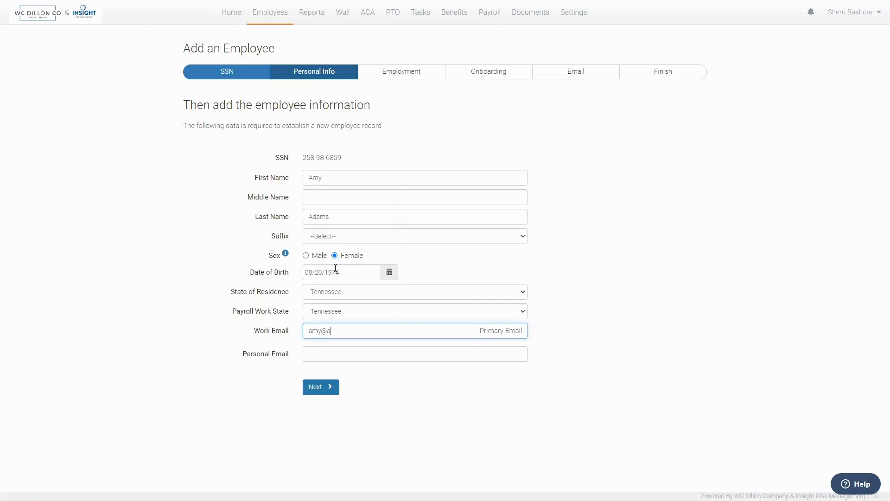
left_click(325, 387)
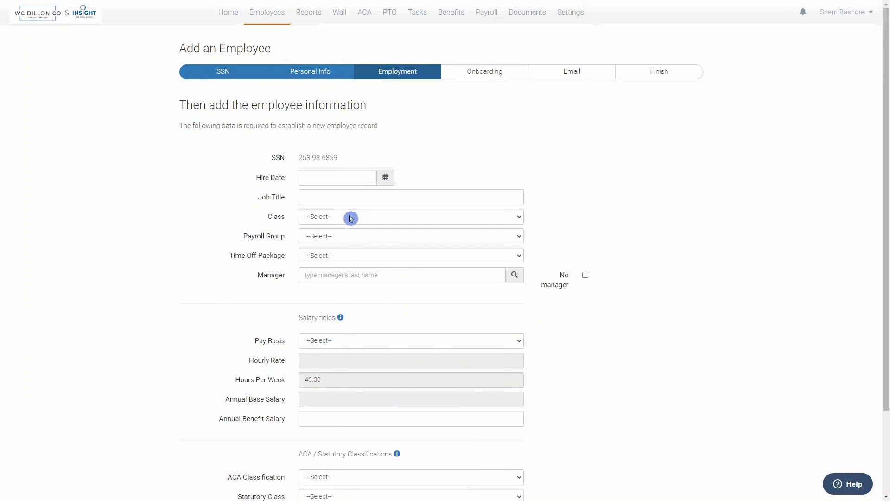
Set the hire date to 10/10/2022 and the job title to Customer Service
left_click(352, 175)
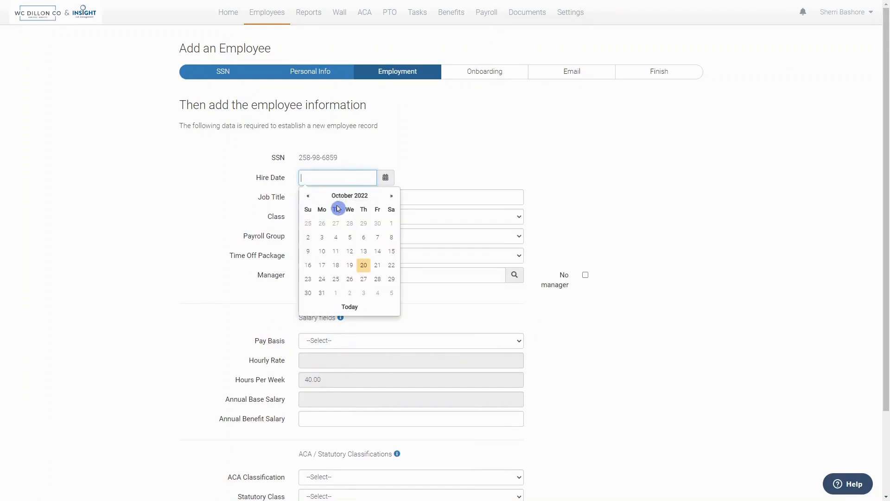
left_click(322, 252)
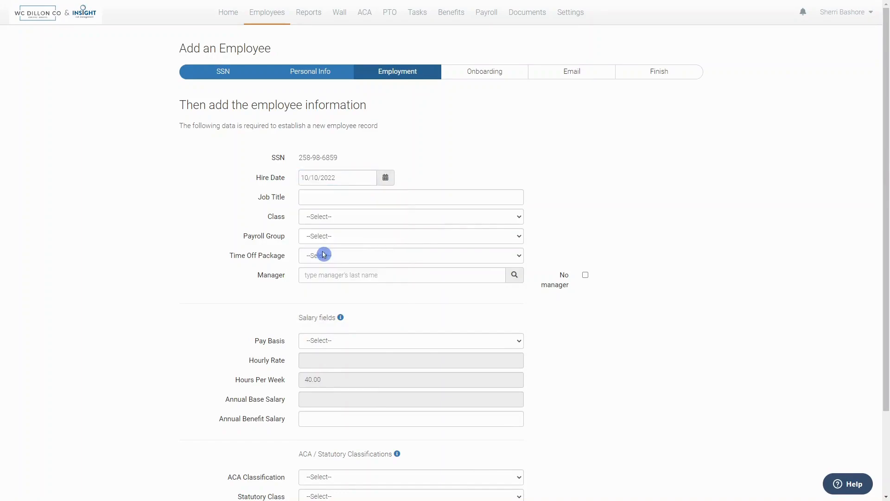
left_click(346, 196)
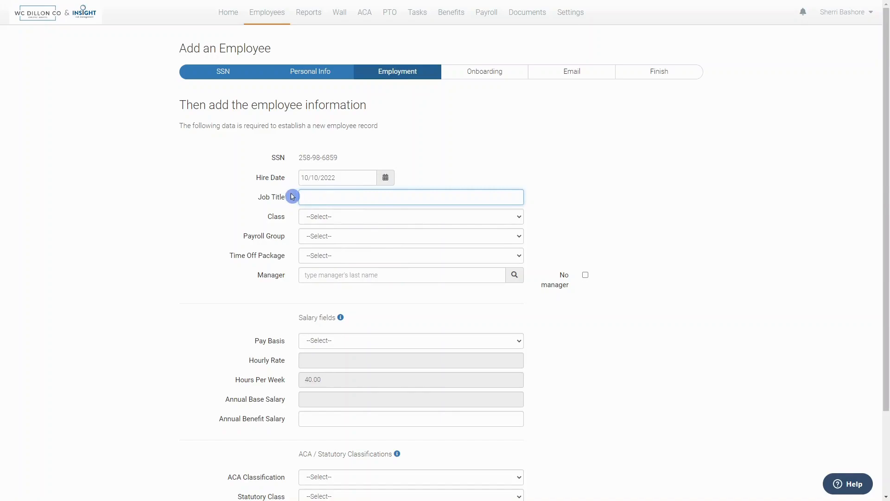
type("Customer Service")
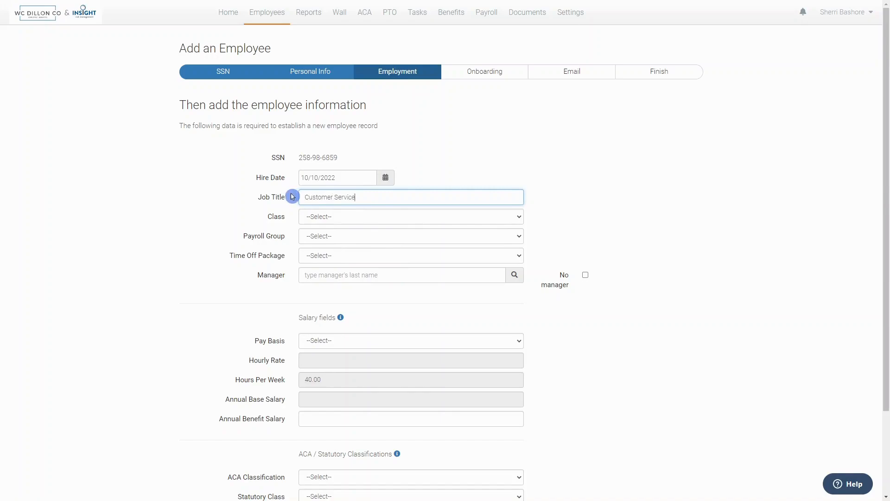
Choose Full-Time class, Bi-Weekly payroll, the Nashville Demo Company Base Time Off Package, and the manager
left_click(384, 218)
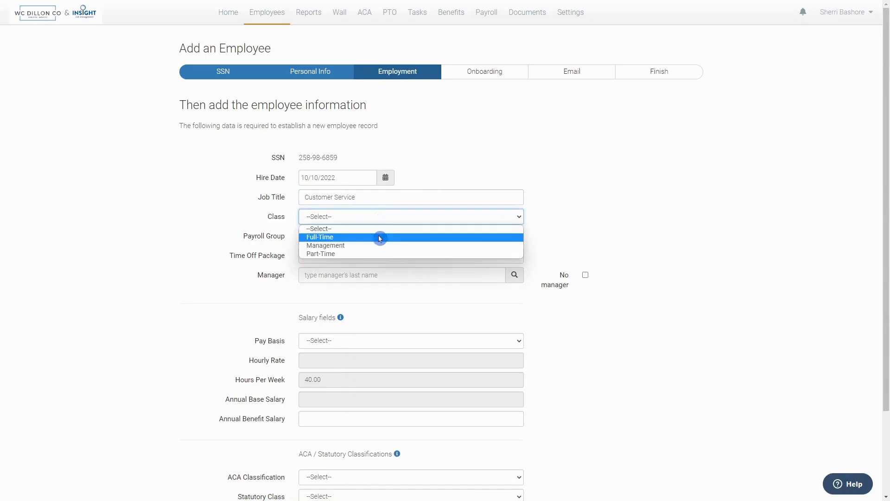
left_click(378, 237)
left_click(377, 236)
left_click(372, 256)
left_click(373, 258)
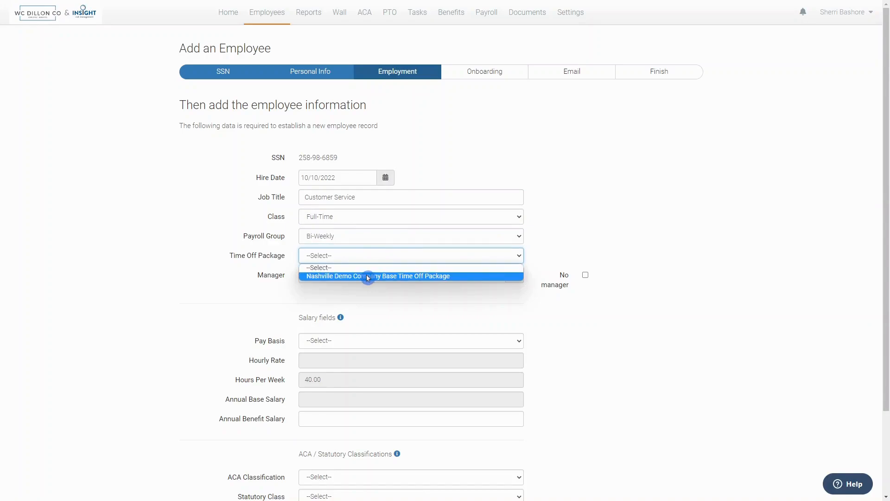
left_click(368, 276)
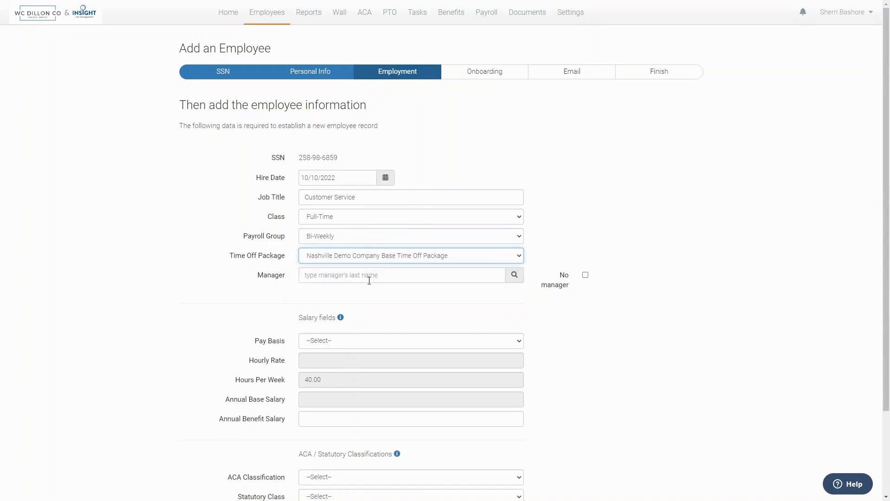
left_click(360, 277)
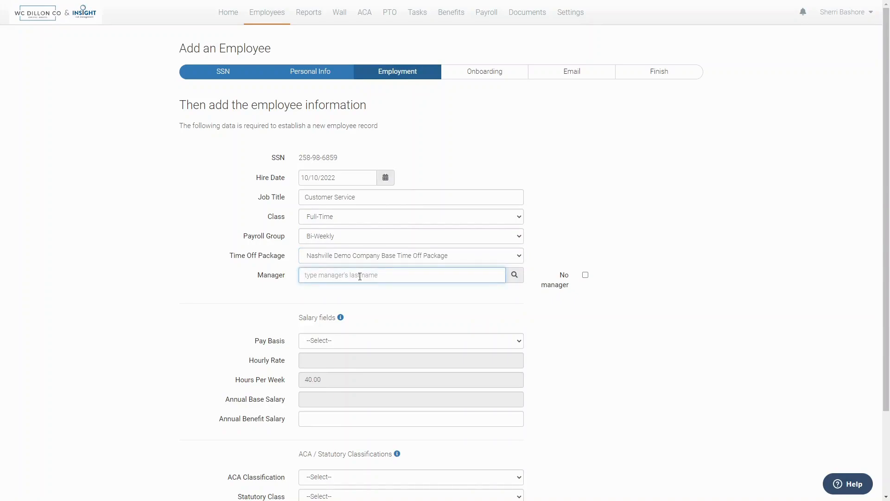
type("De")
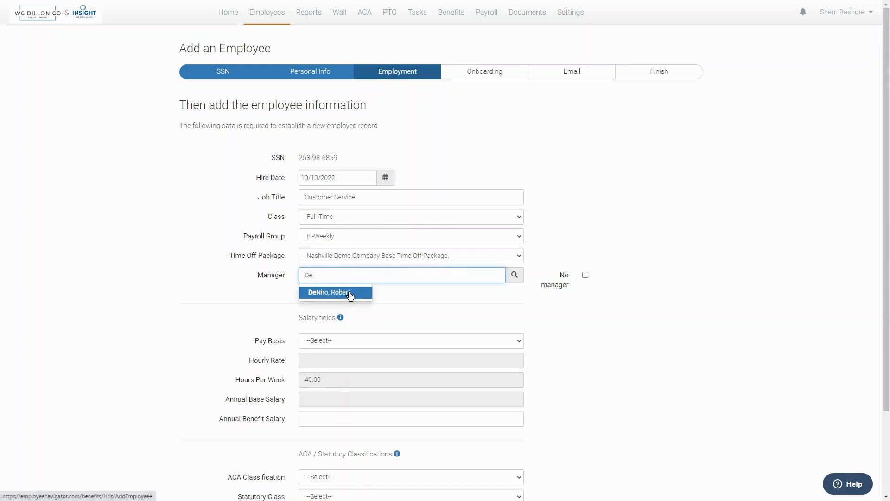
left_click(351, 292)
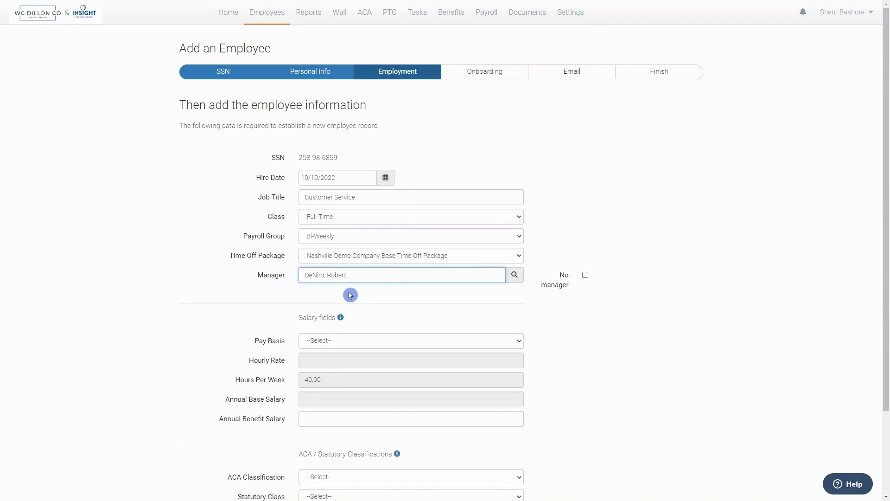
Set Pay Basis to Salary at 50000 a year, ACA classification Eligible, and save employment details
scroll(350, 295, "down", 3)
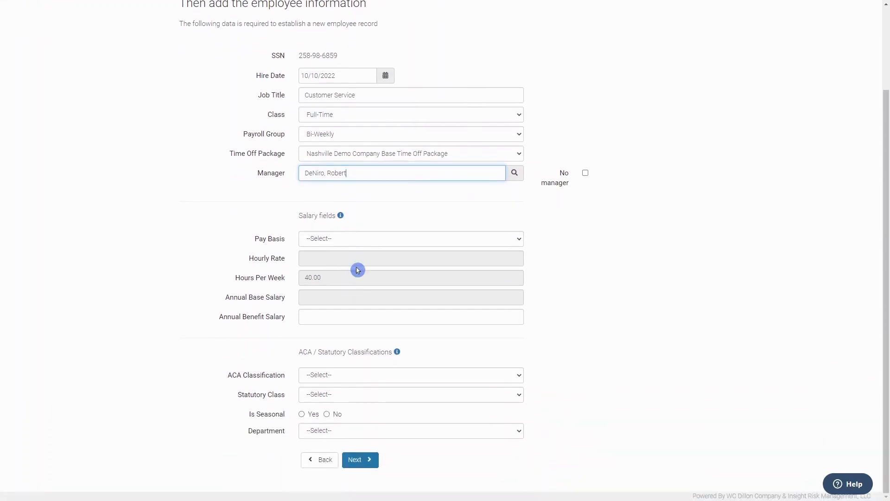
left_click(364, 238)
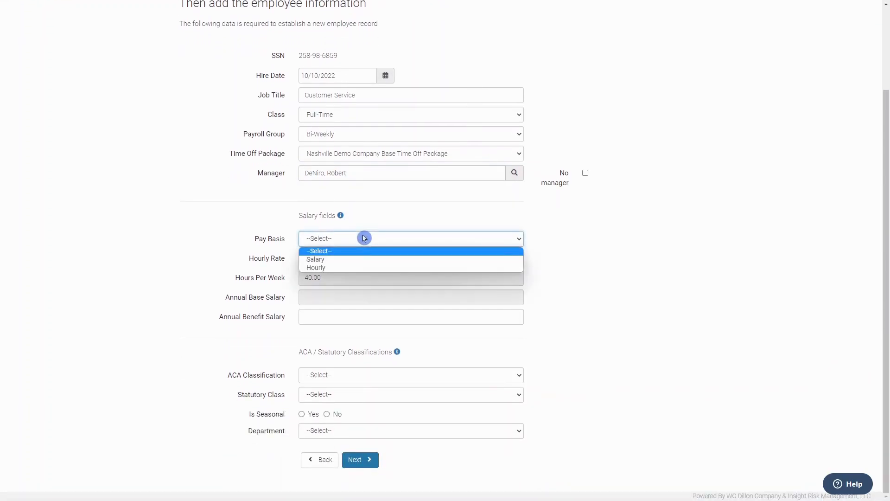
left_click(366, 260)
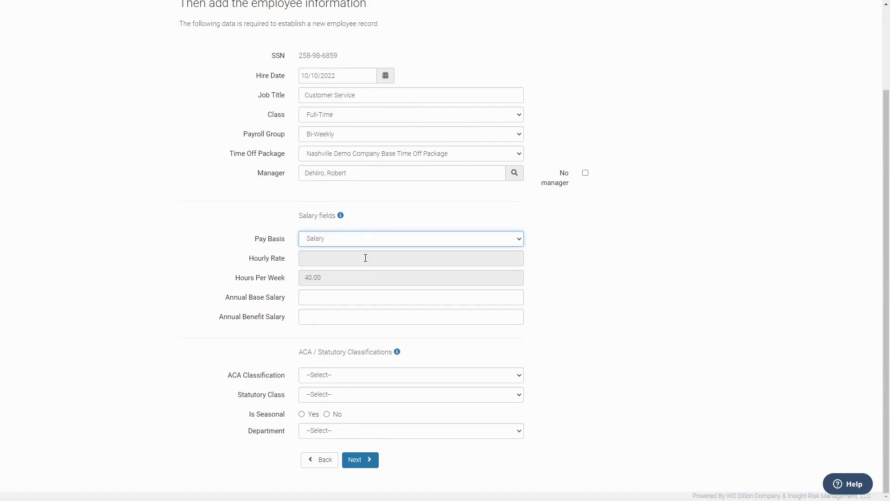
left_click(354, 291)
type("50000")
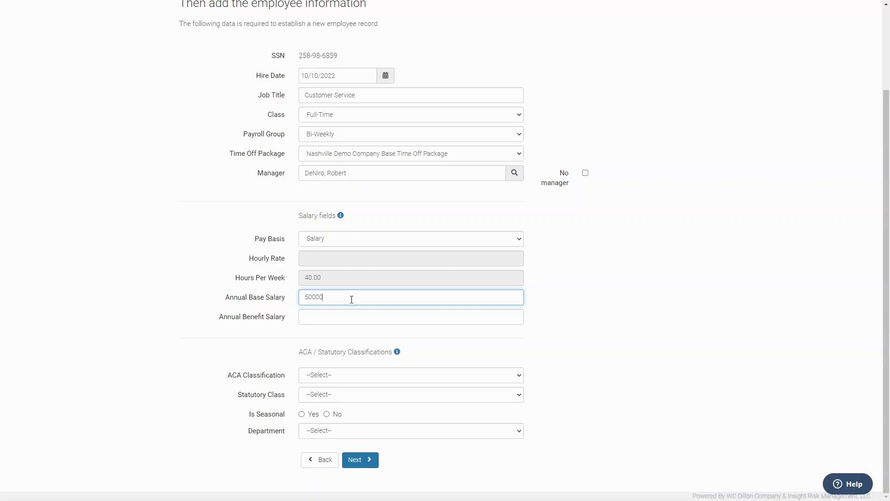
left_click(362, 380)
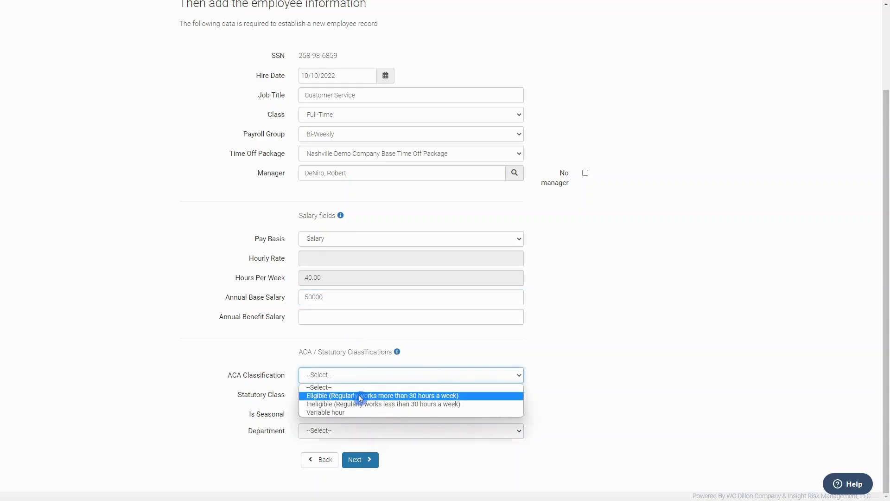
left_click(360, 397)
left_click(359, 459)
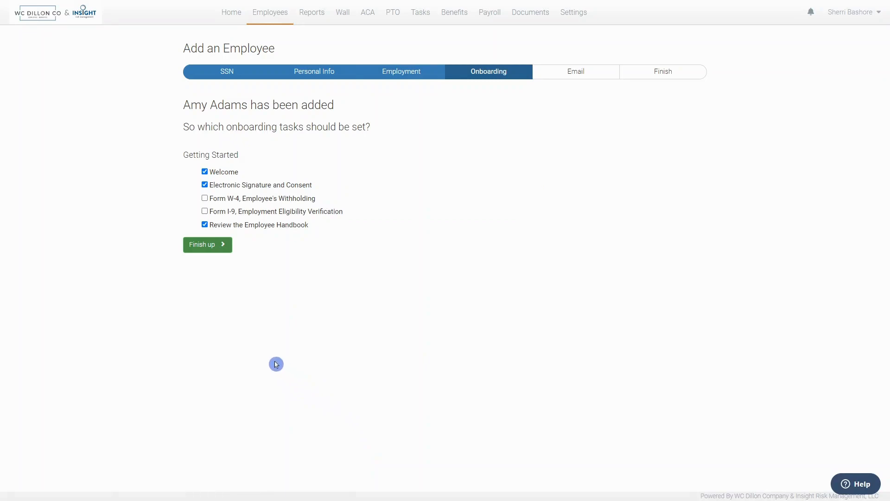
Add the Form W-4 and Form I-9 onboarding tasks and confirm the onboarding tasks
left_click(205, 198)
left_click(204, 211)
left_click(421, 23)
left_click(208, 245)
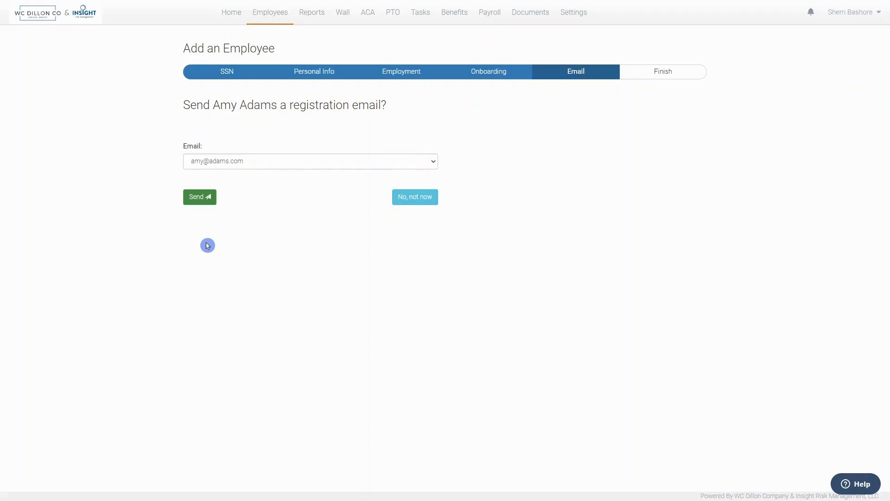
Send the employee's registration e-mail and go on to their new profile
left_click(199, 198)
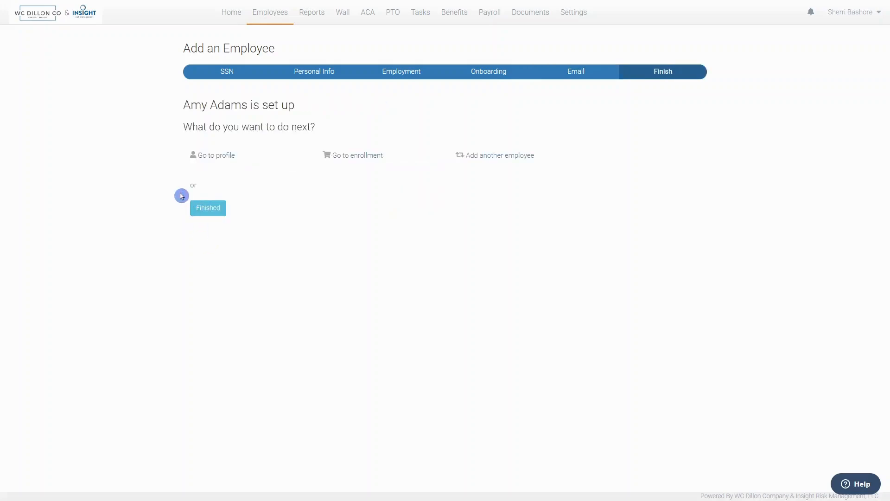
left_click(215, 160)
On the new employee's profile, choose CSR as the Department and save the change
left_click(235, 166)
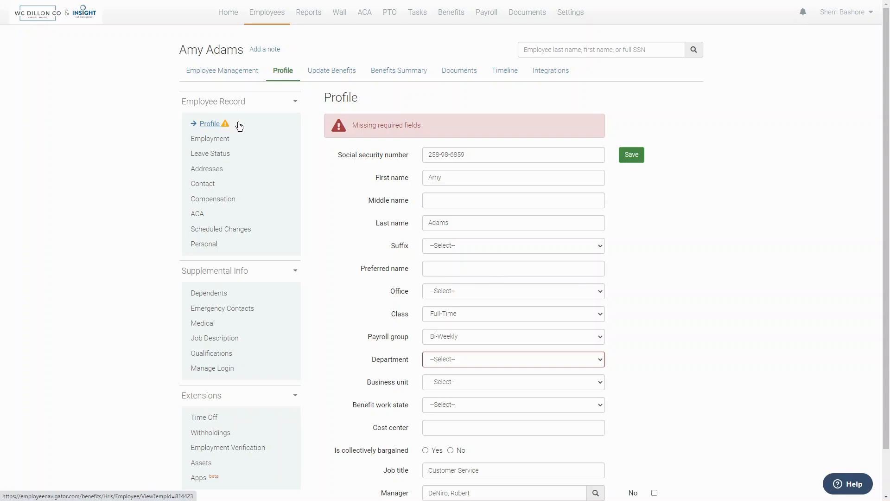
left_click(207, 126)
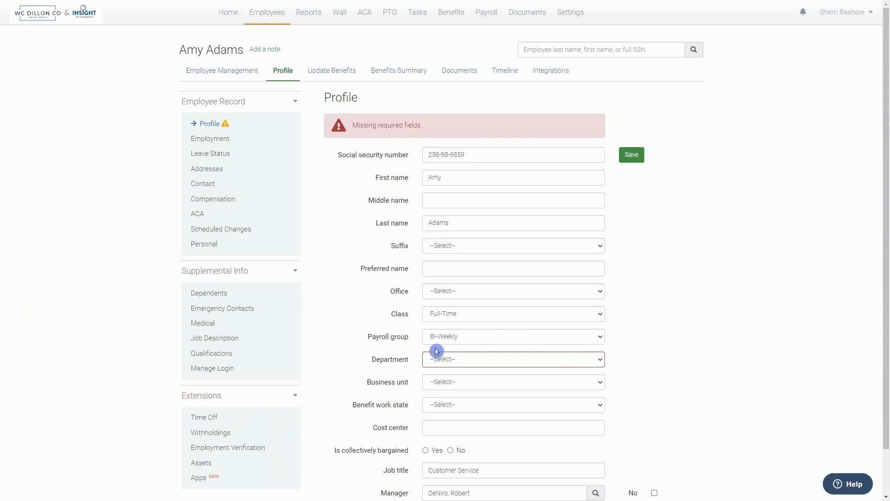
left_click(474, 361)
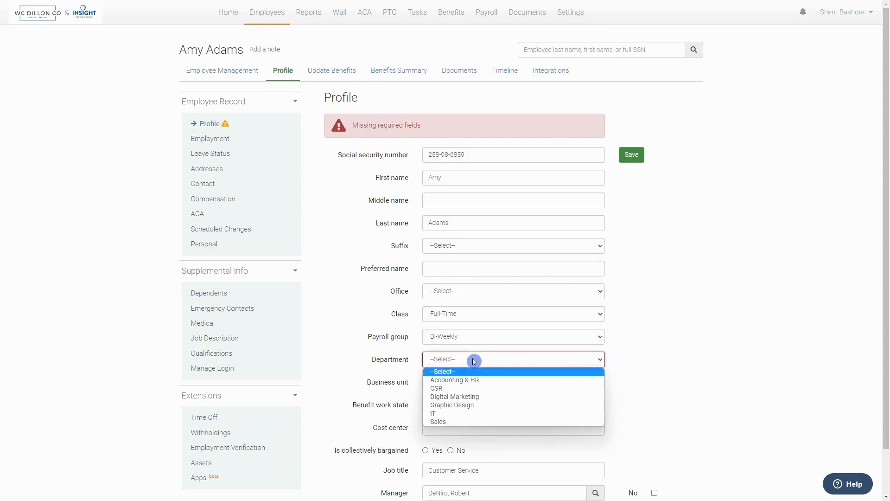
left_click(473, 388)
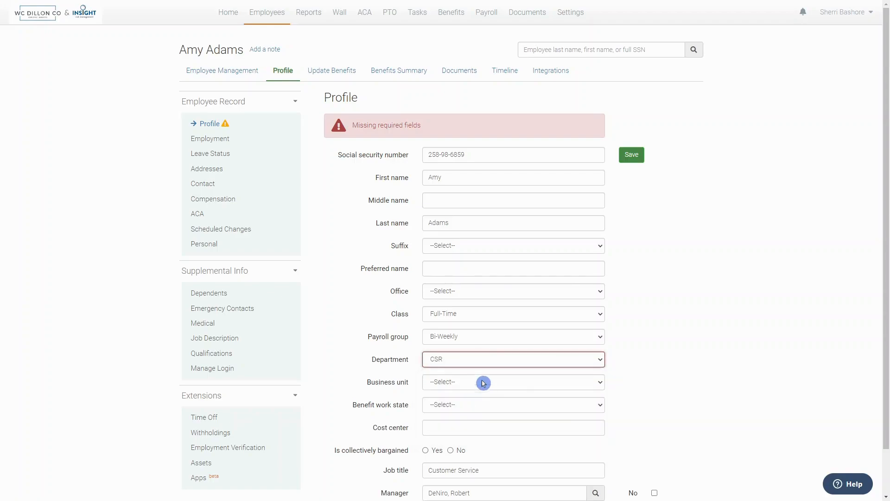
left_click(631, 155)
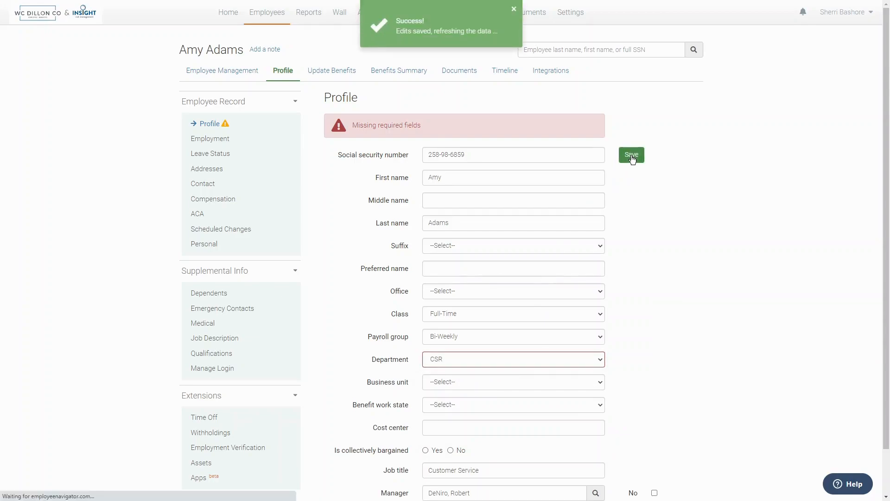